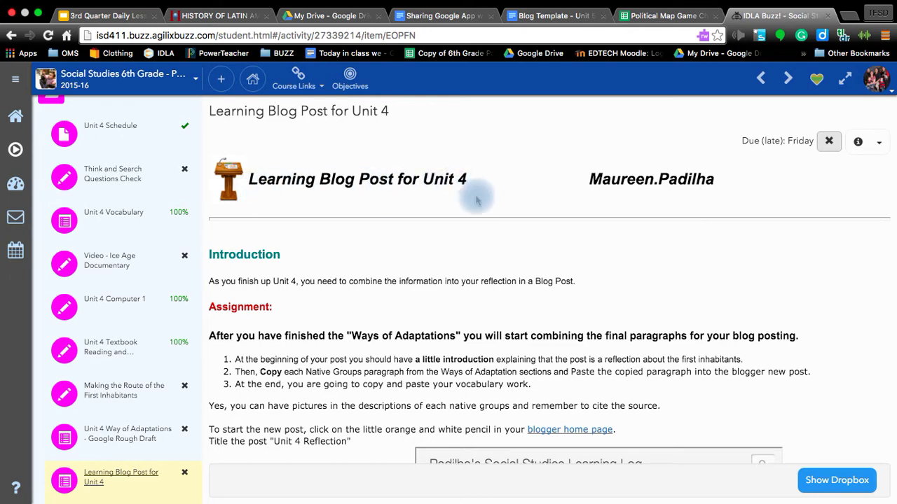
# Go through the Unit 4 Vocabulary page to the Unit 4 Way of Adaptations assignment
pyautogui.scroll(-5, 326, 379)
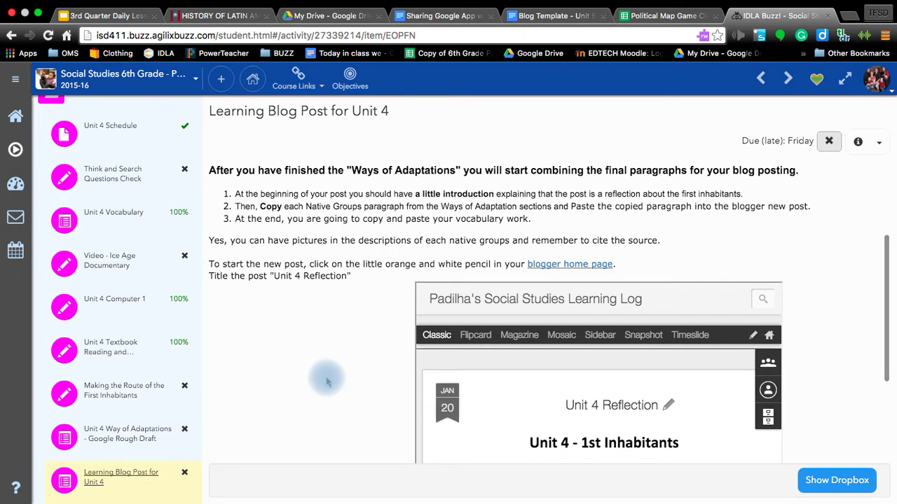
pyautogui.scroll(-1, 327, 381)
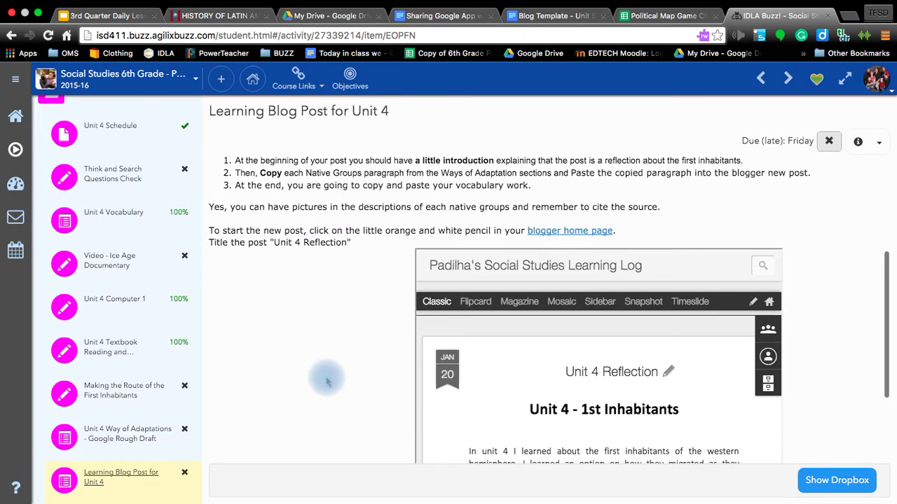
pyautogui.click(66, 223)
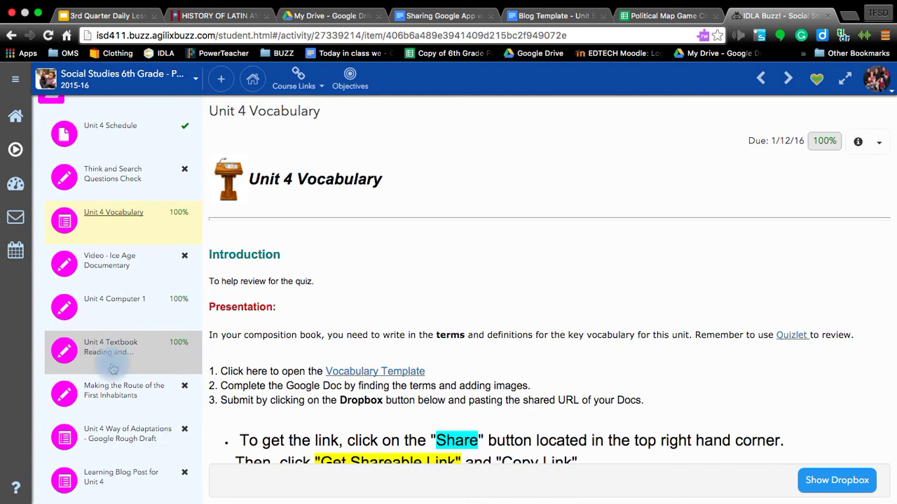
pyautogui.scroll(-2, 113, 372)
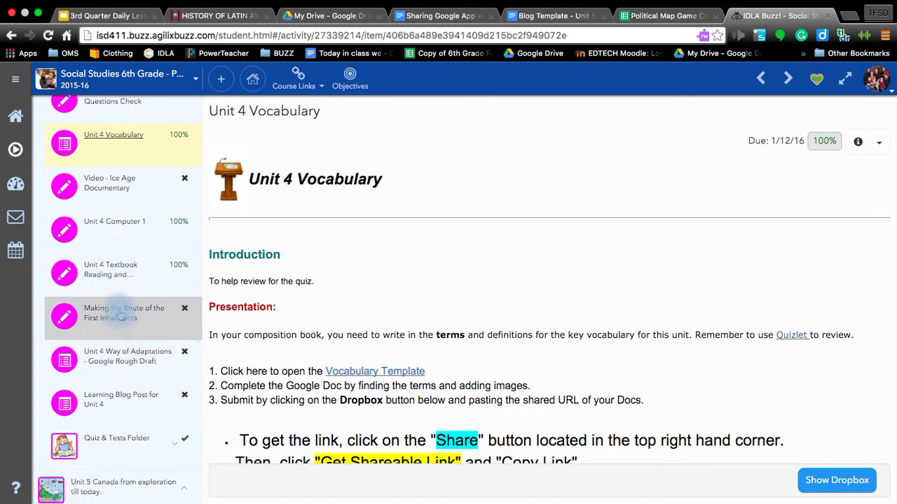
pyautogui.click(110, 359)
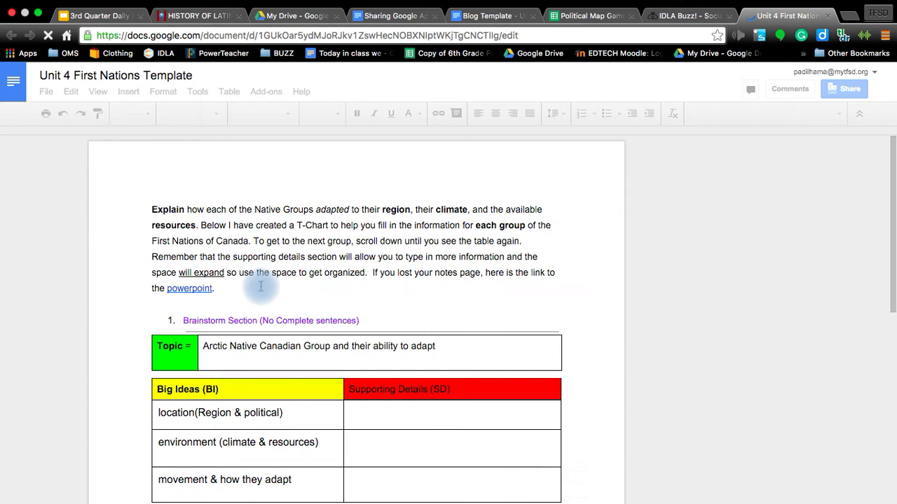
pyautogui.scroll(-5, 254, 330)
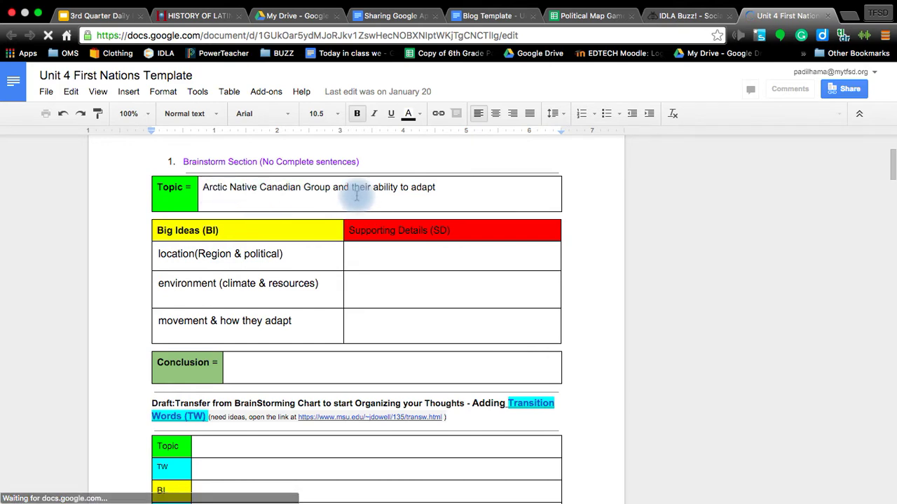
pyautogui.click(424, 247)
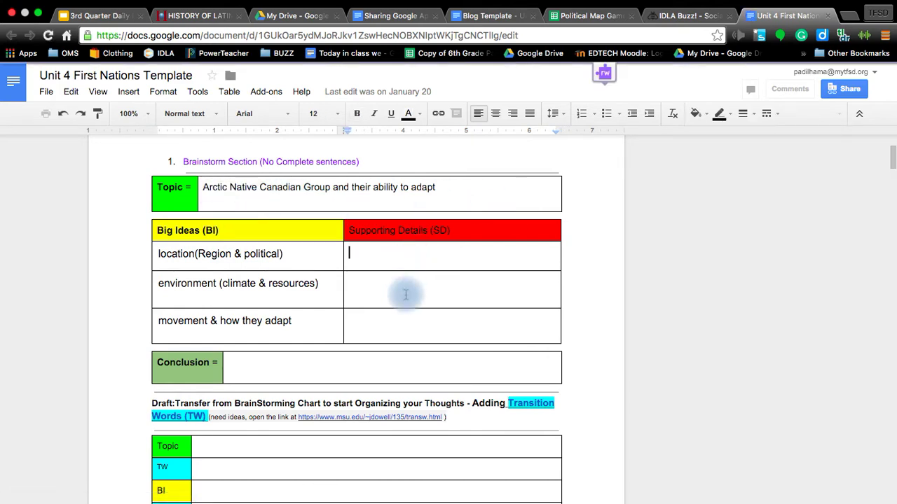
pyautogui.click(391, 328)
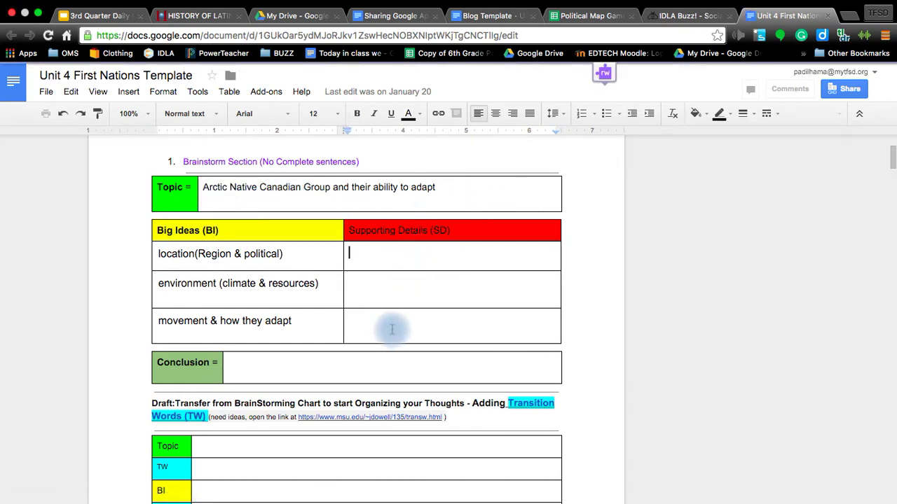
pyautogui.click(360, 289)
pyautogui.scroll(-7, 360, 289)
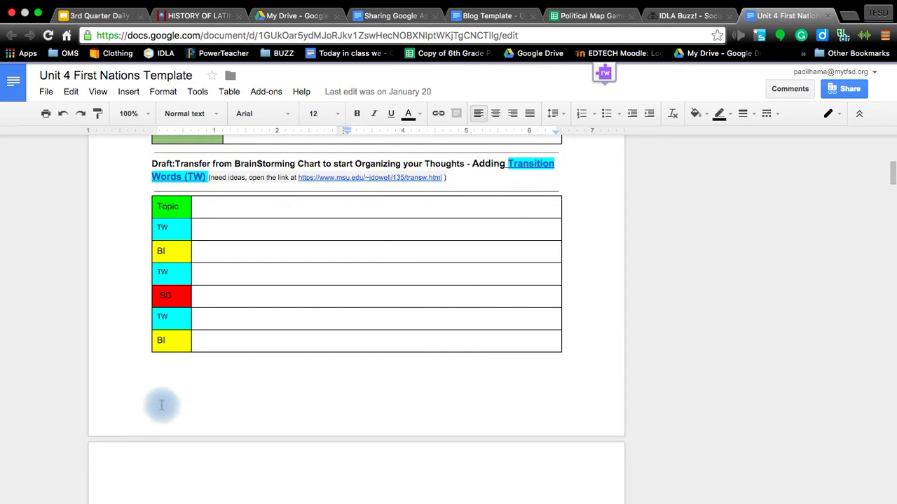
pyautogui.scroll(-10, 161, 405)
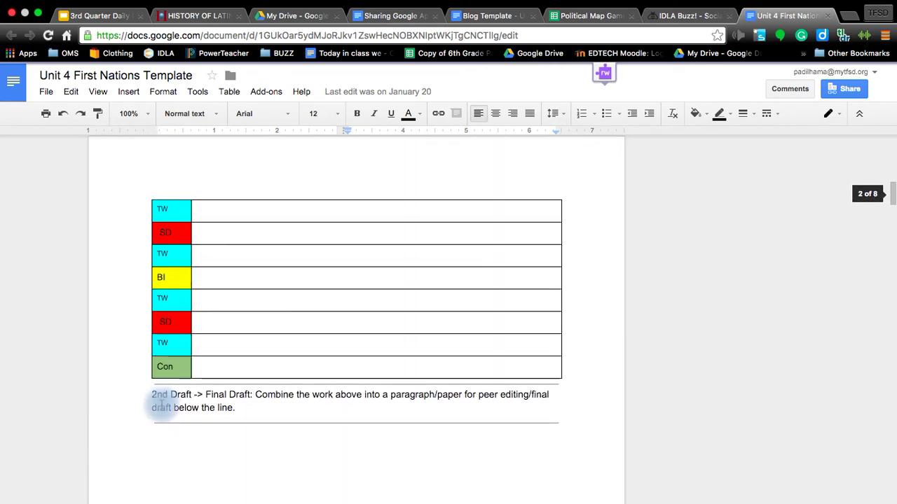
pyautogui.scroll(-1, 162, 405)
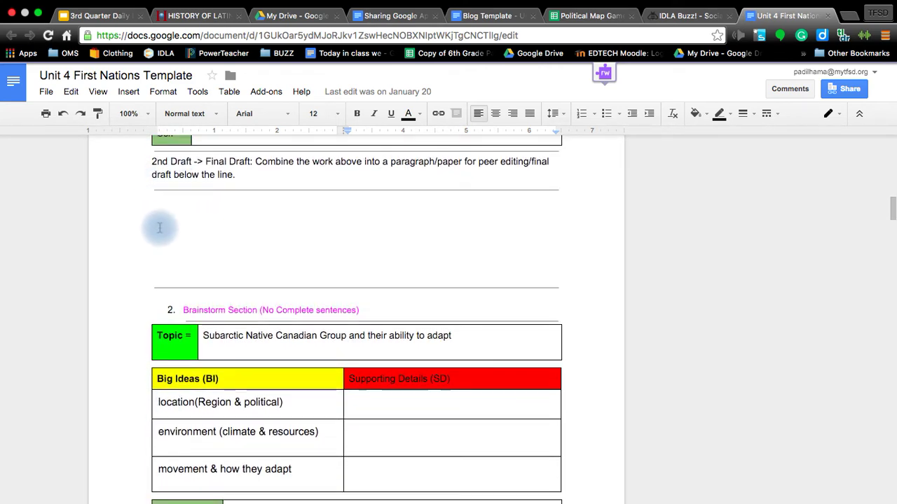
pyautogui.click(158, 204)
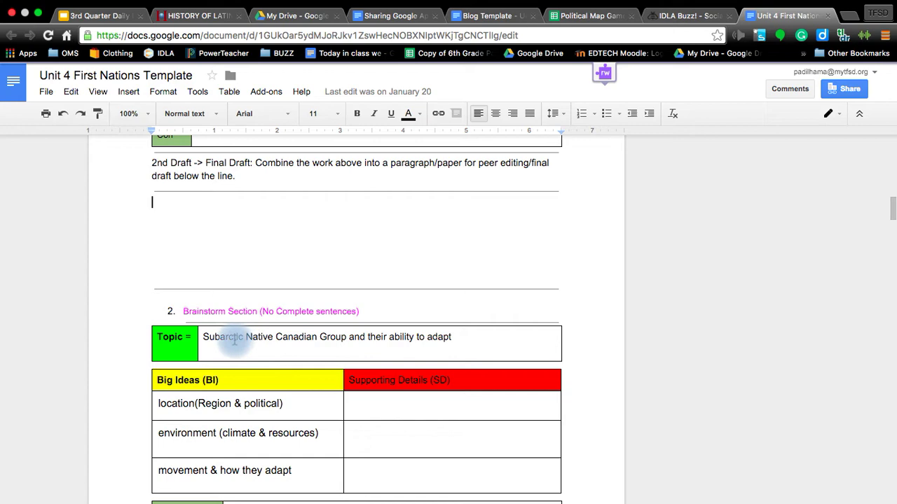
pyautogui.scroll(-15, 234, 340)
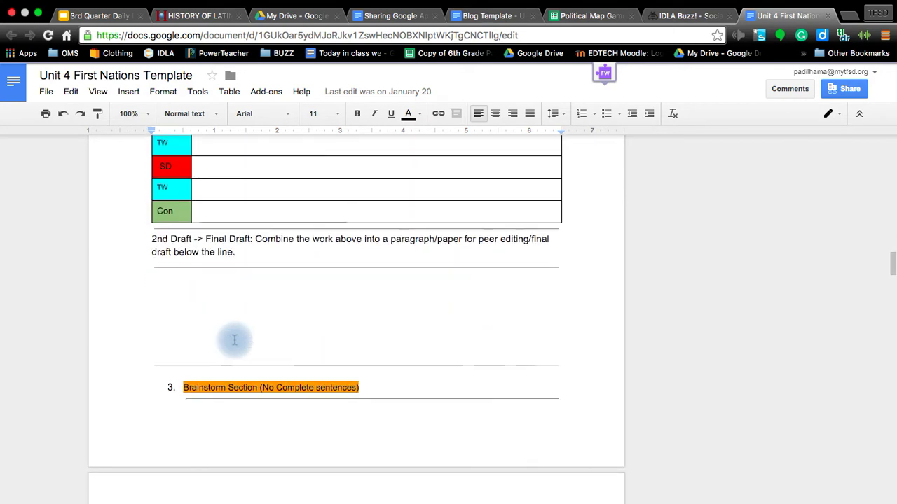
pyautogui.scroll(-6, 234, 340)
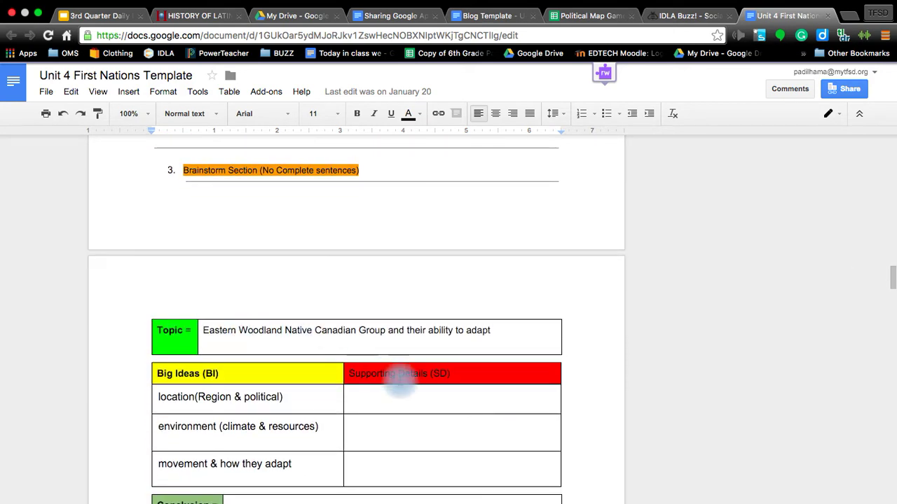
pyautogui.scroll(-1, 386, 427)
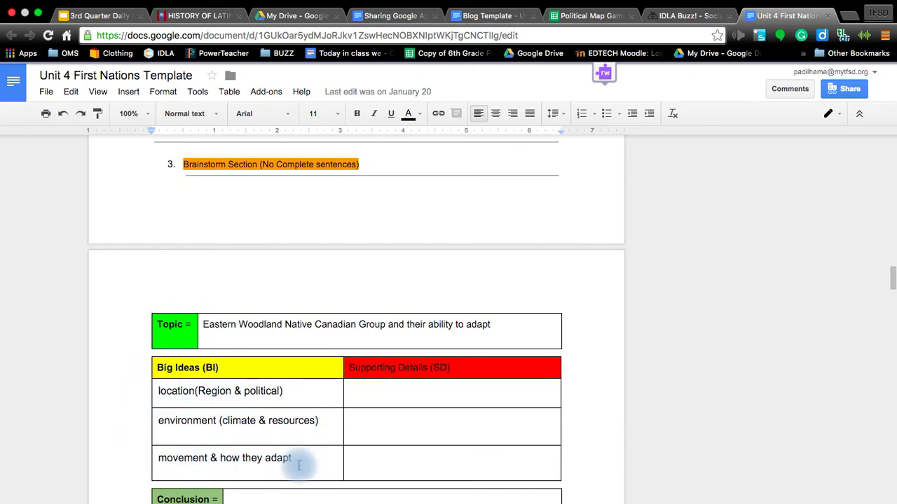
pyautogui.scroll(-3, 300, 463)
pyautogui.scroll(-2, 300, 465)
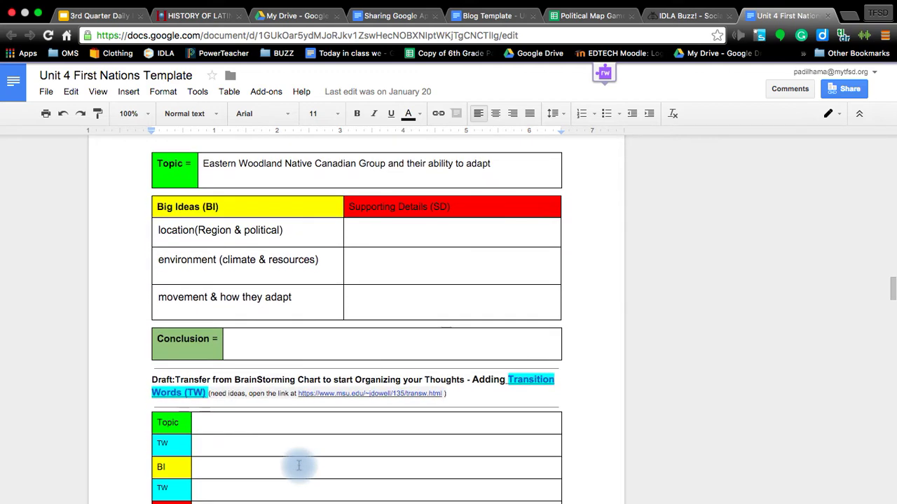
pyautogui.scroll(-12, 299, 466)
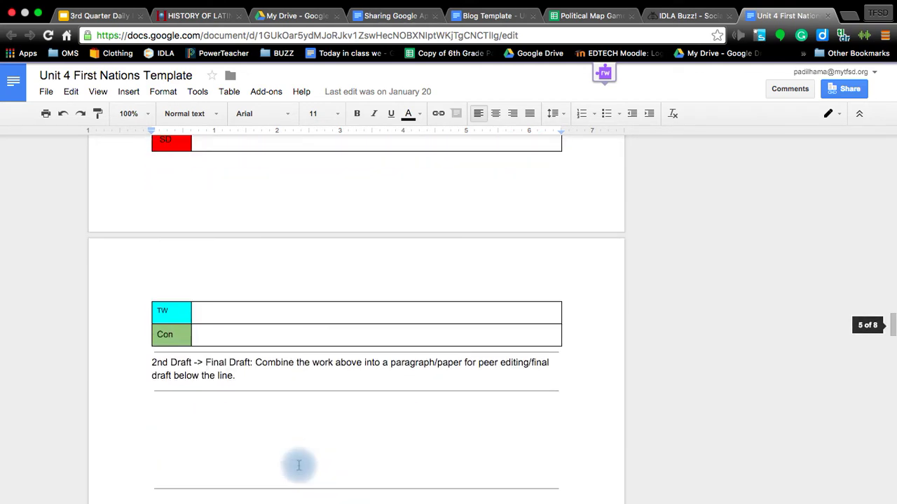
pyautogui.scroll(-2, 299, 465)
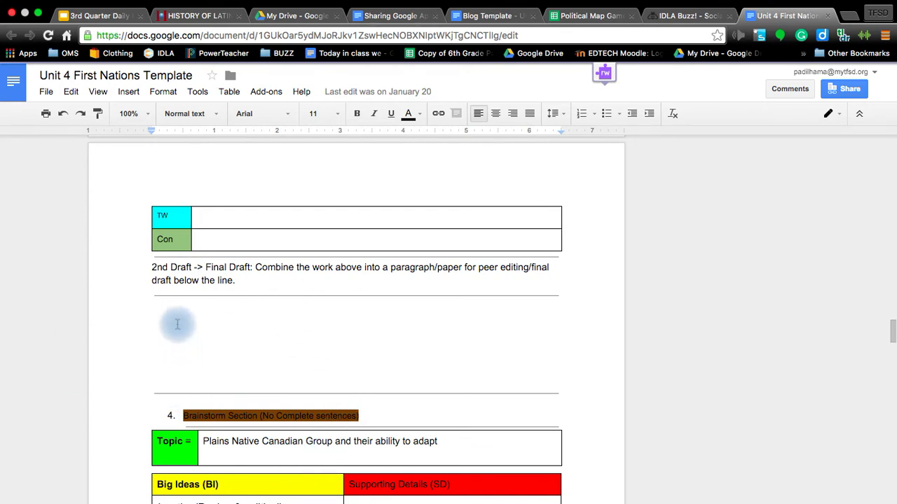
pyautogui.moveTo(144, 310); pyautogui.dragTo(259, 381)
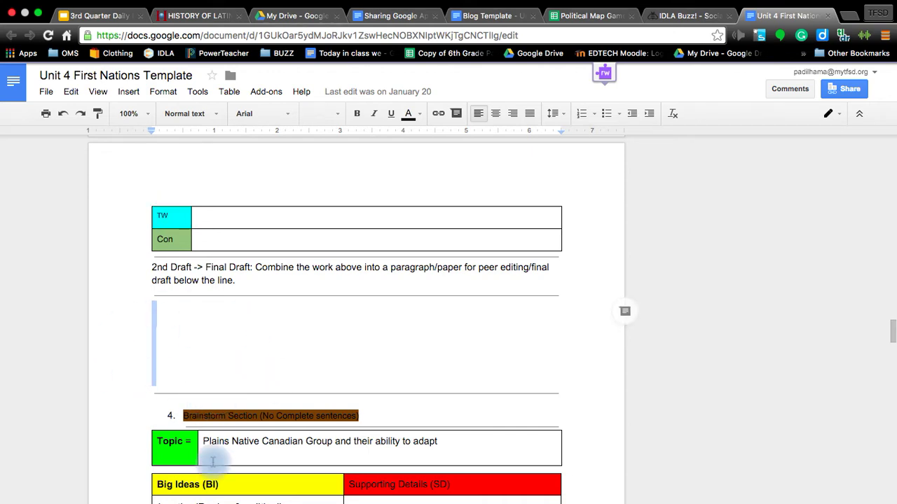
pyautogui.scroll(-6, 212, 459)
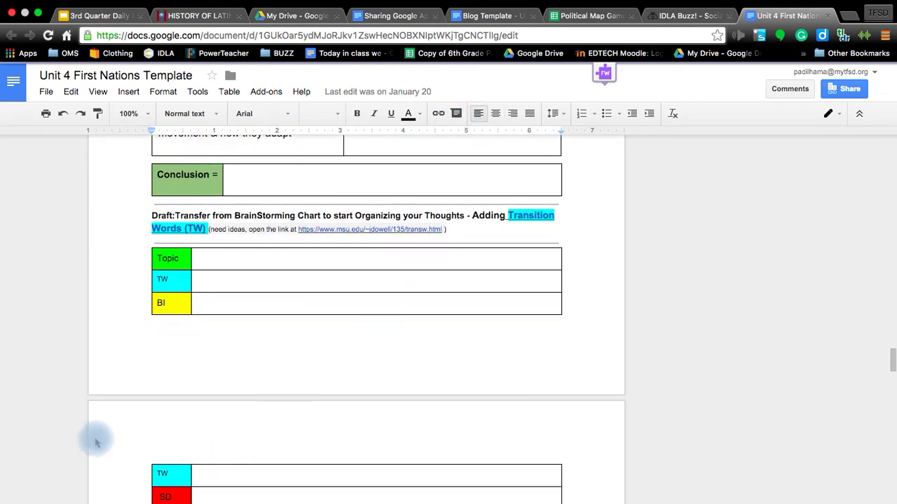
pyautogui.scroll(-6, 197, 437)
pyautogui.scroll(-2, 196, 436)
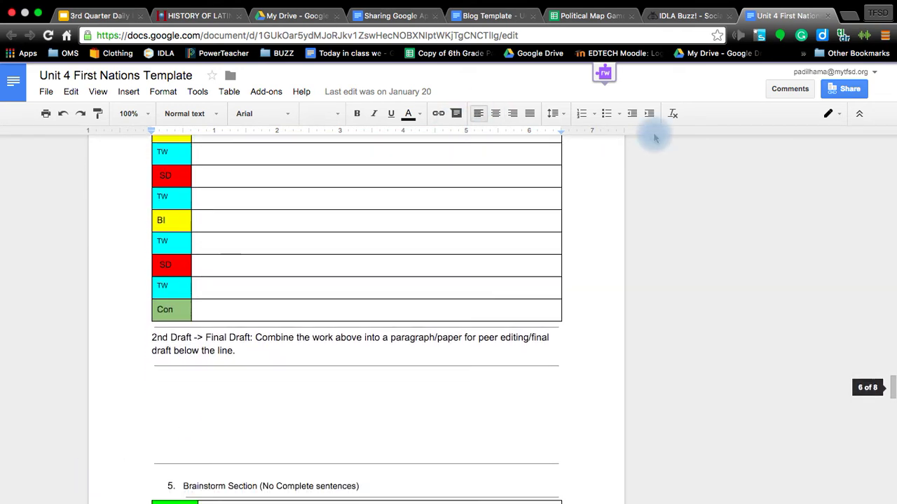
# Back in IDLA Buzz, open the Learning Blog Post for Unit 4 assignment and find its Blogger link
pyautogui.click(659, 20)
pyautogui.scroll(-6, 546, 367)
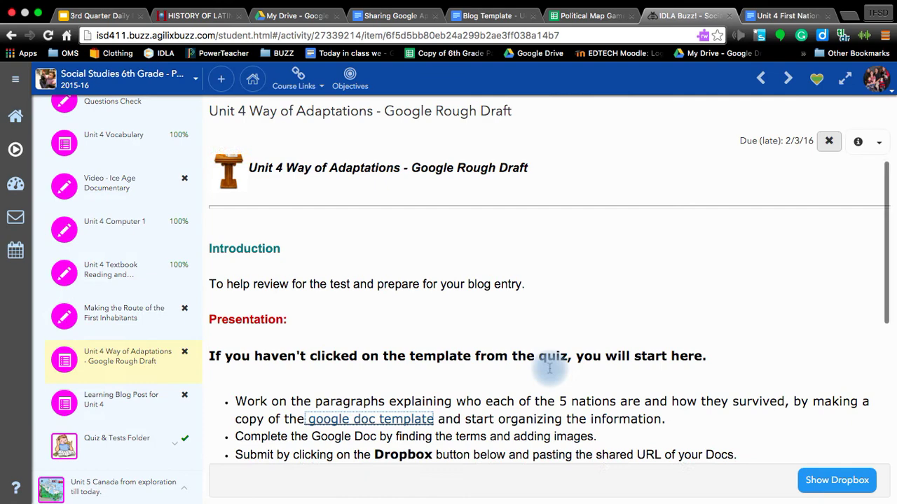
pyautogui.scroll(-1, 550, 373)
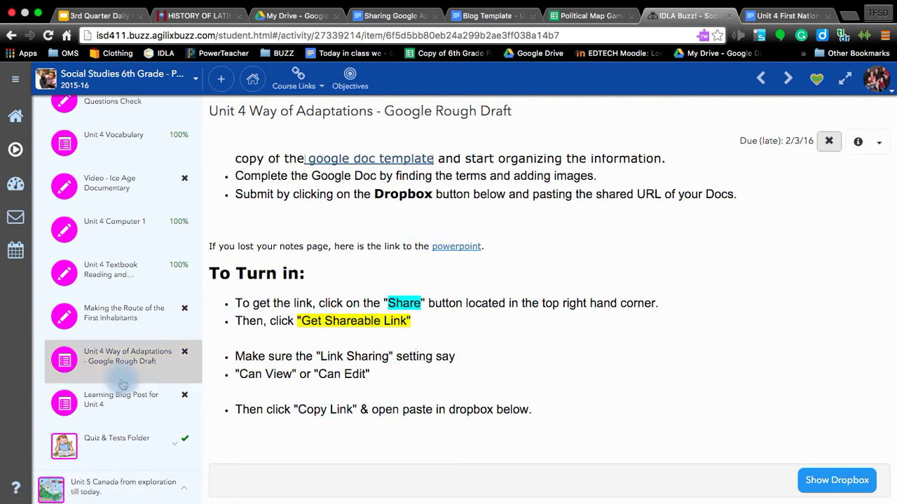
pyautogui.click(96, 414)
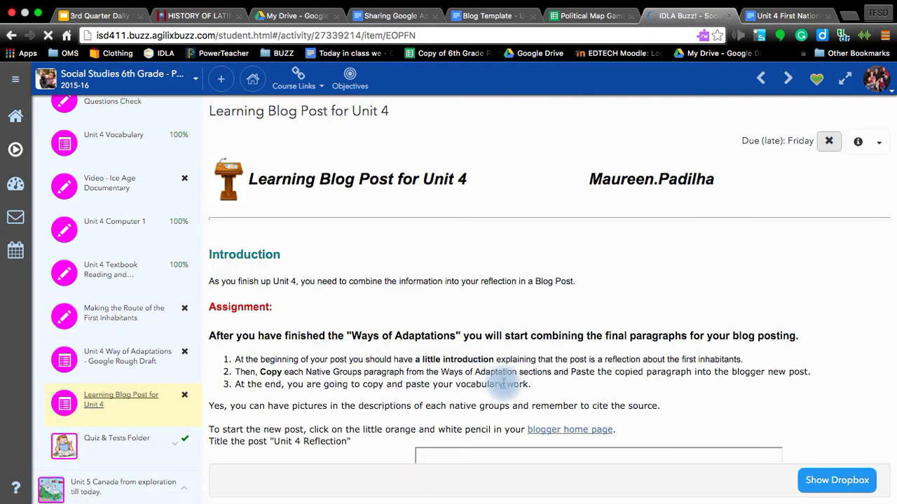
pyautogui.scroll(-5, 503, 384)
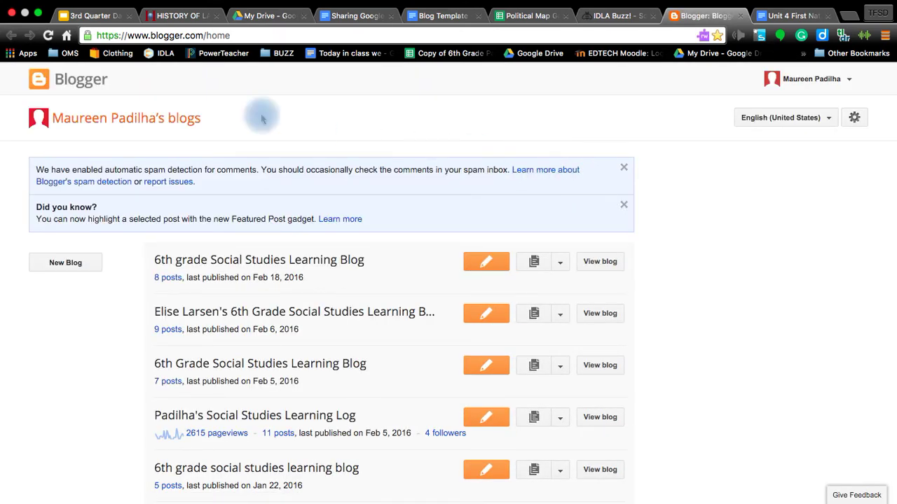
# Scroll the Blogger dashboard down to the Social Studies Learning Log blog
pyautogui.scroll(-5, 110, 462)
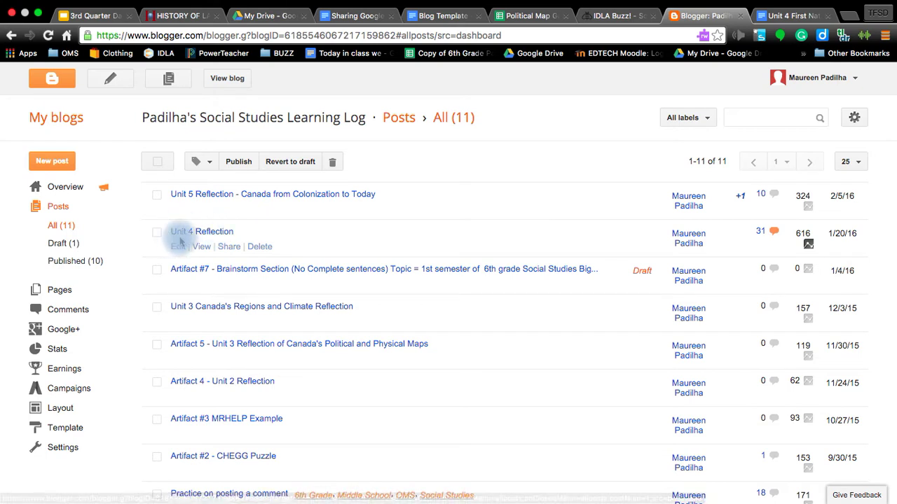
# Start a new post titled 'Unit 4 ANY Blog Reflection' and type its four outline notes
pyautogui.click(67, 168)
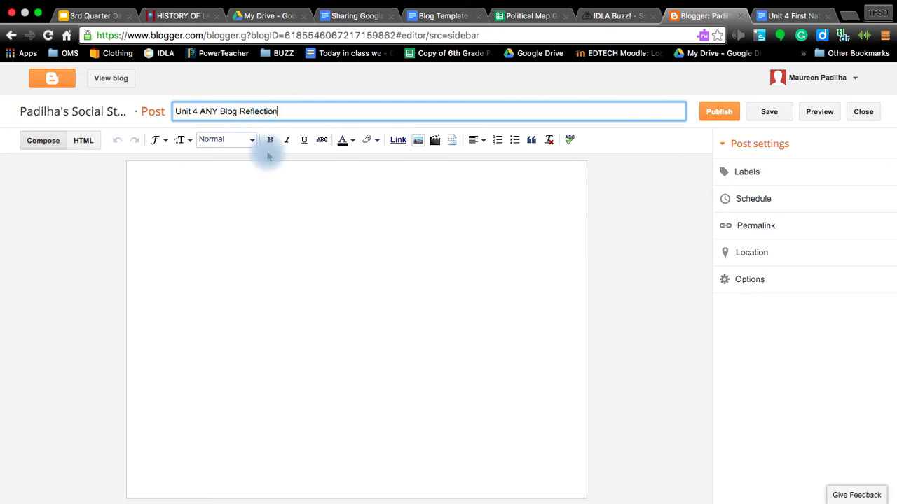
pyautogui.click(204, 187)
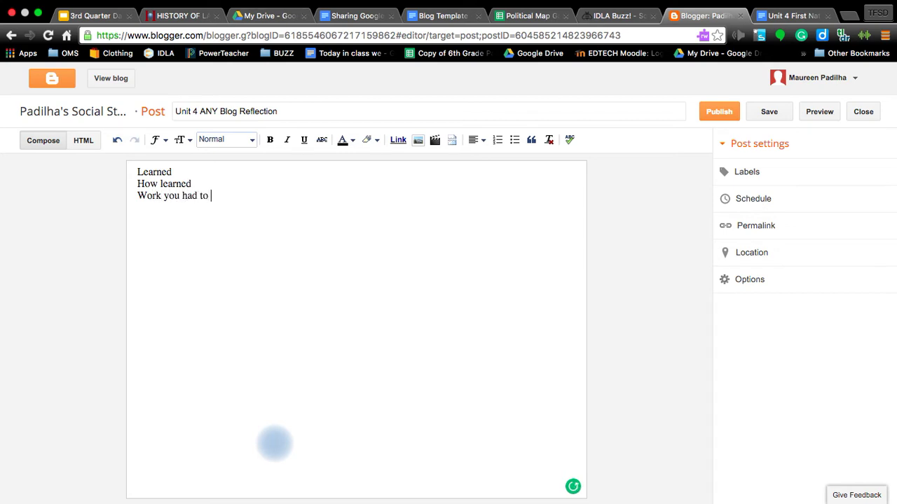
pyautogui.write('complete')
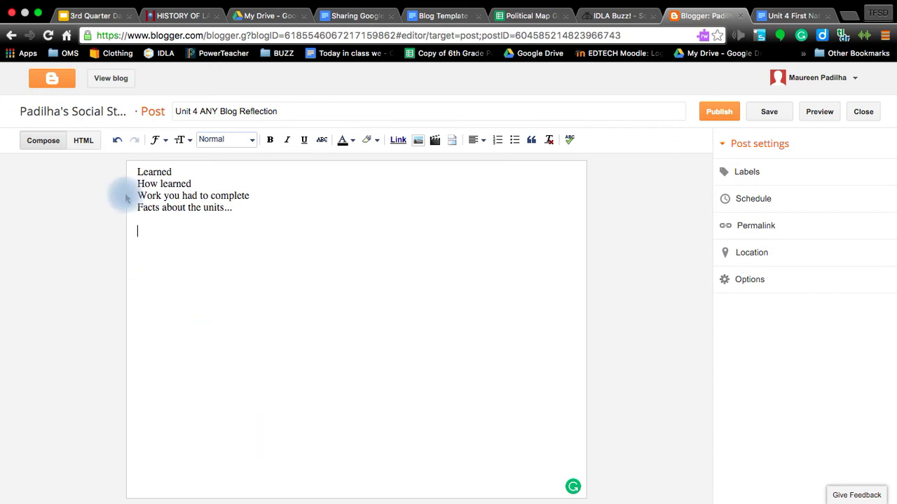
# Review the Unit 4 First Nations Template's brainstorm and draft tables, ending at the top
pyautogui.click(791, 17)
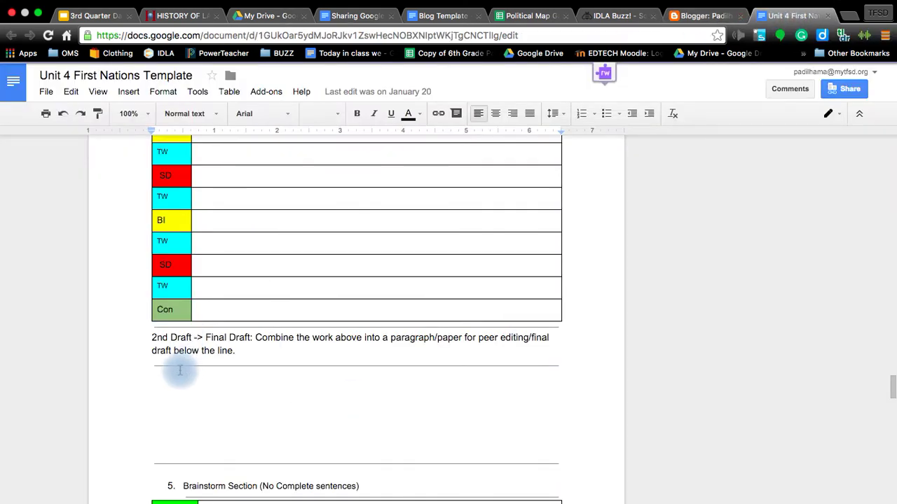
pyautogui.scroll(1, 151, 360)
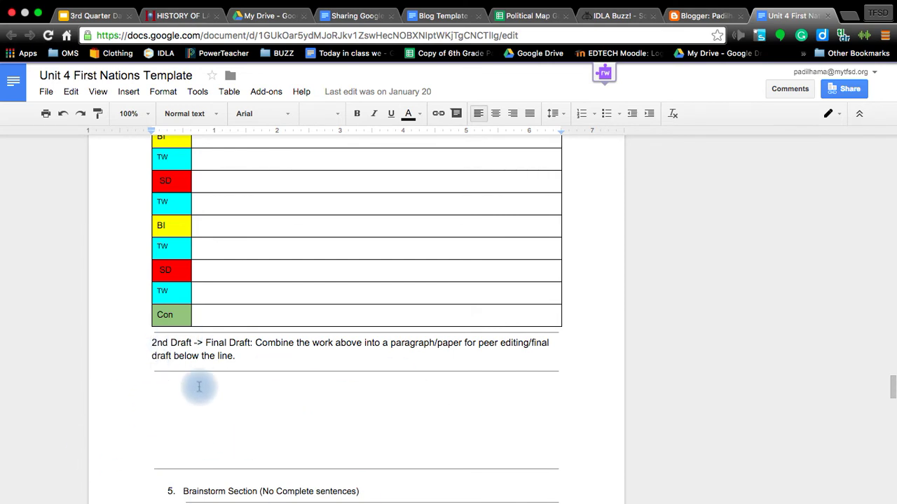
pyautogui.scroll(5, 200, 380)
pyautogui.scroll(10, 199, 386)
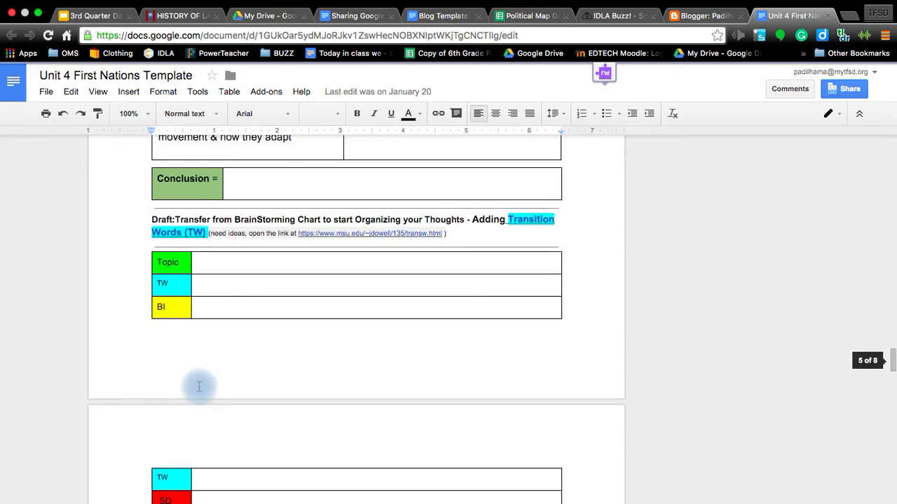
pyautogui.scroll(1, 213, 376)
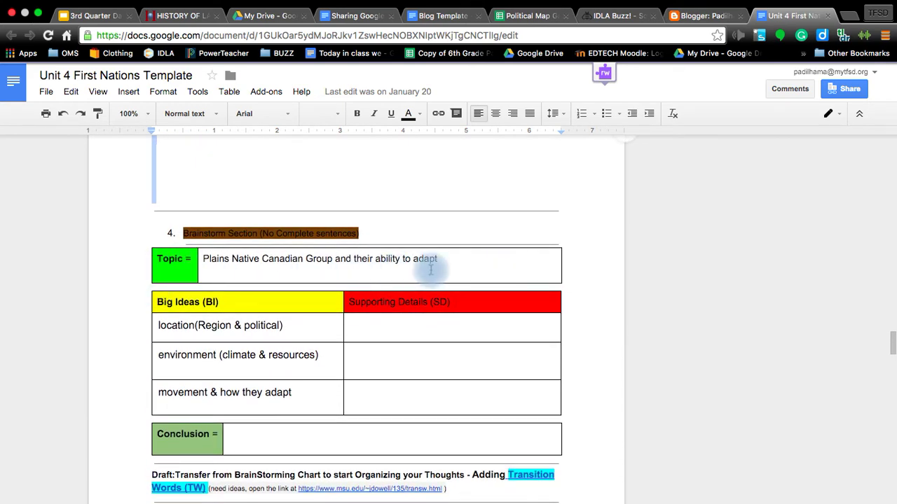
pyautogui.scroll(10, 428, 268)
pyautogui.scroll(10, 428, 268)
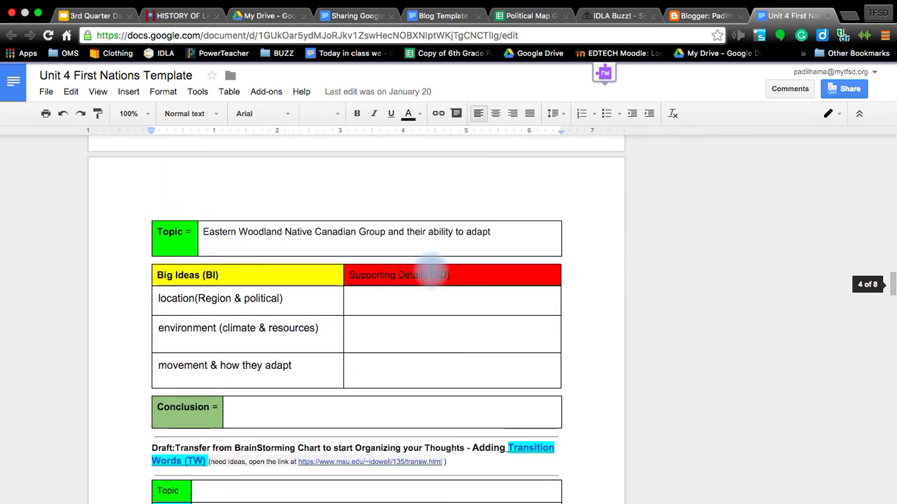
pyautogui.scroll(-15, 190, 241)
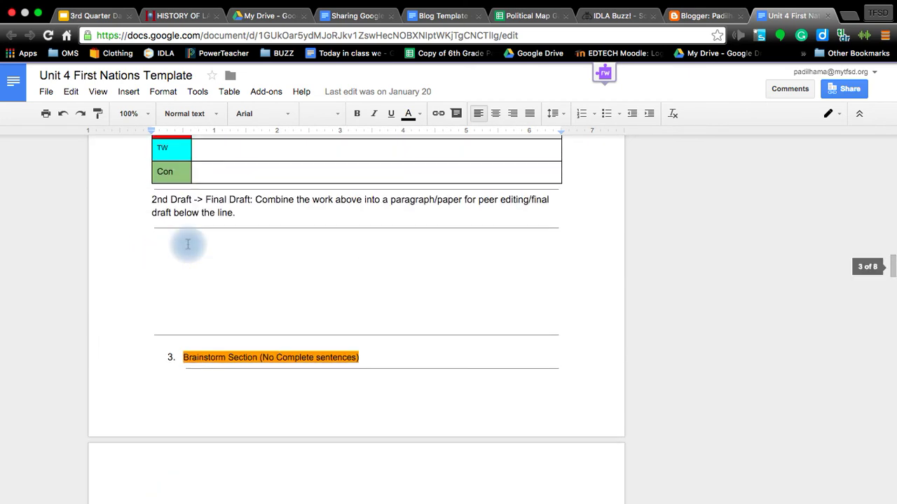
pyautogui.scroll(9, 190, 240)
pyautogui.scroll(12, 188, 244)
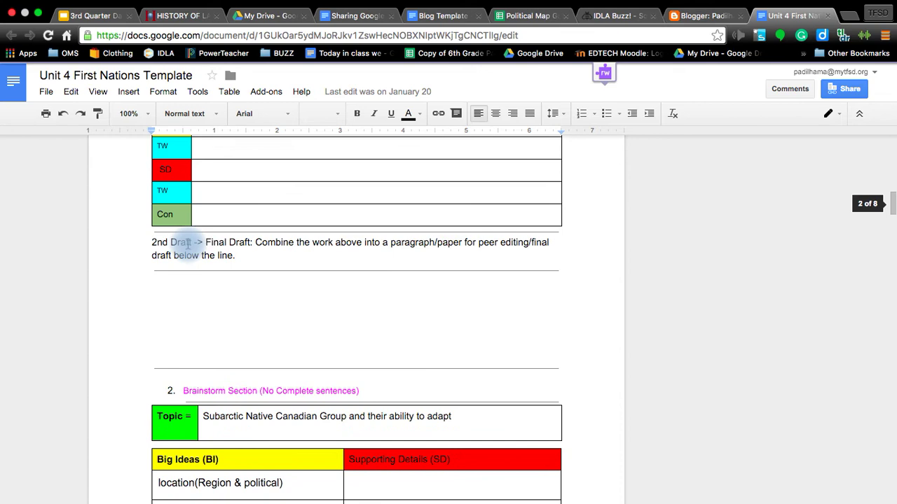
pyautogui.scroll(-9, 188, 244)
pyautogui.scroll(-1, 188, 244)
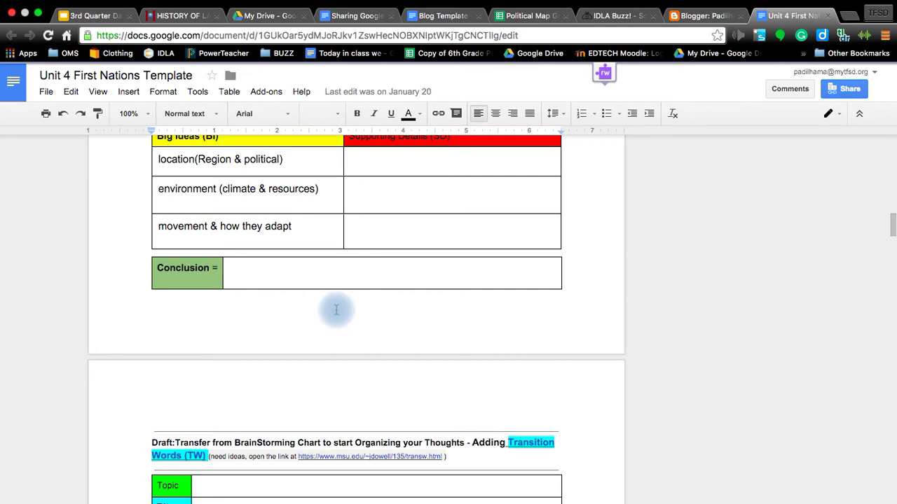
pyautogui.scroll(10, 336, 310)
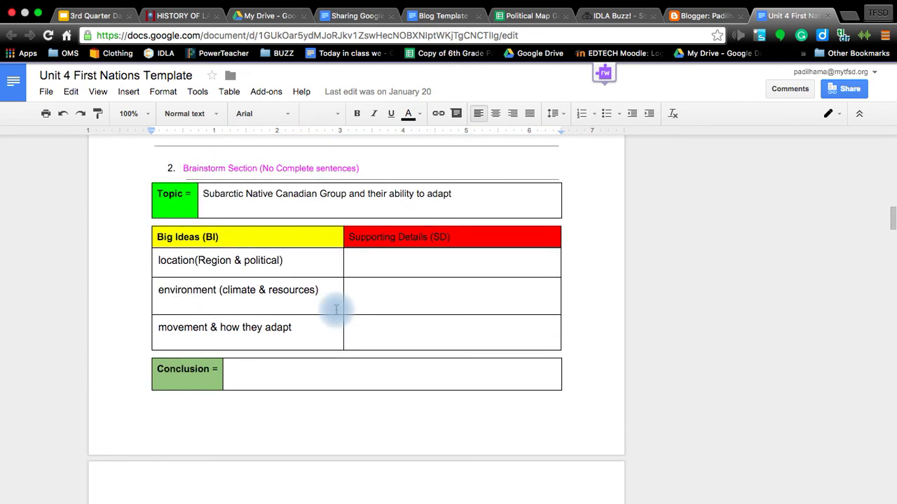
pyautogui.scroll(10, 336, 309)
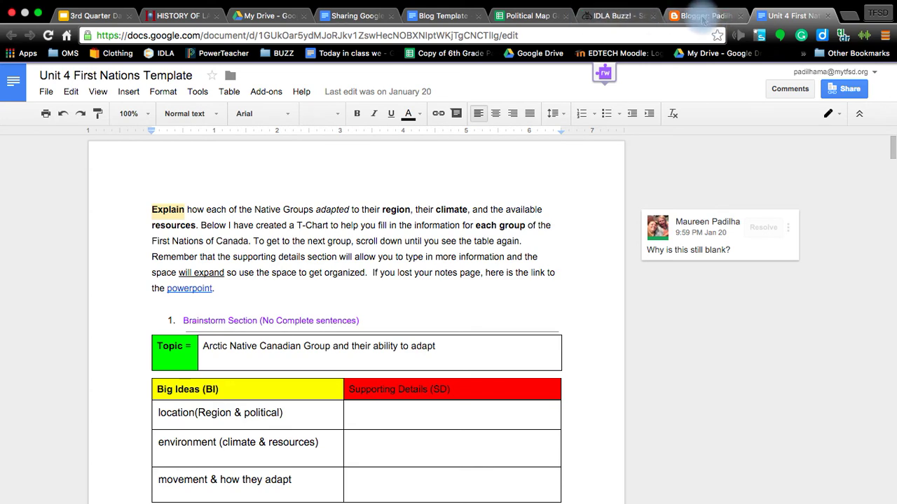
# Read down the example Unit 4 Reflection post to the embedded Quizlet vocabulary set
pyautogui.click(616, 15)
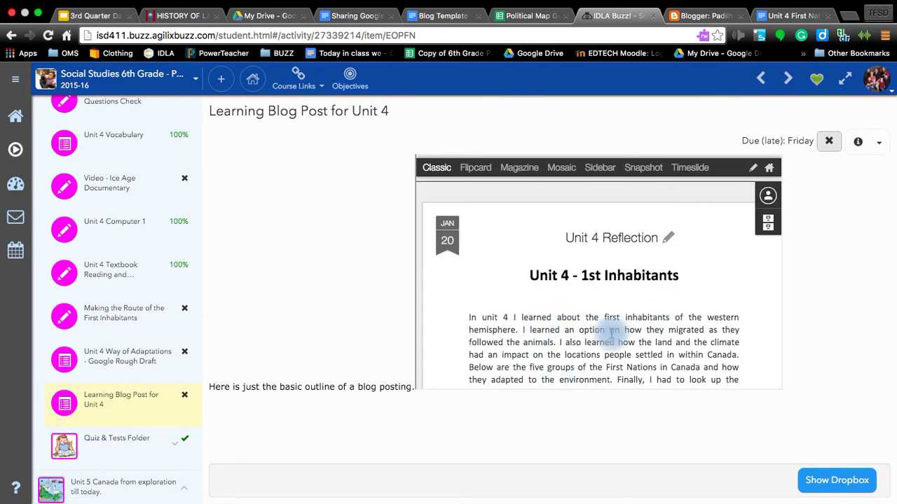
pyautogui.scroll(-2, 661, 322)
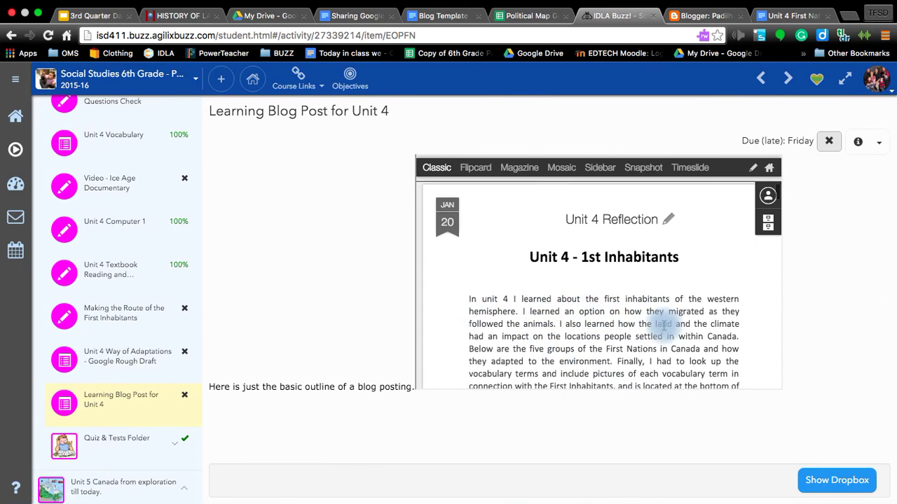
pyautogui.scroll(-2, 663, 326)
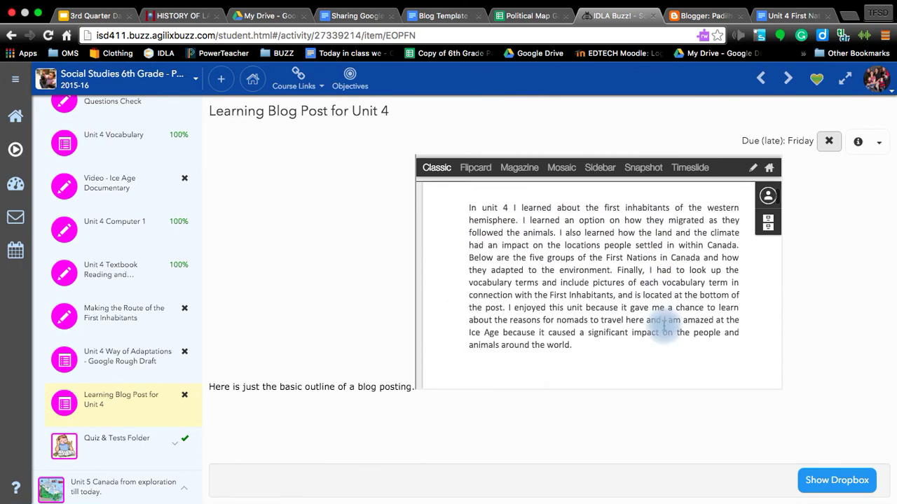
pyautogui.scroll(-5, 663, 330)
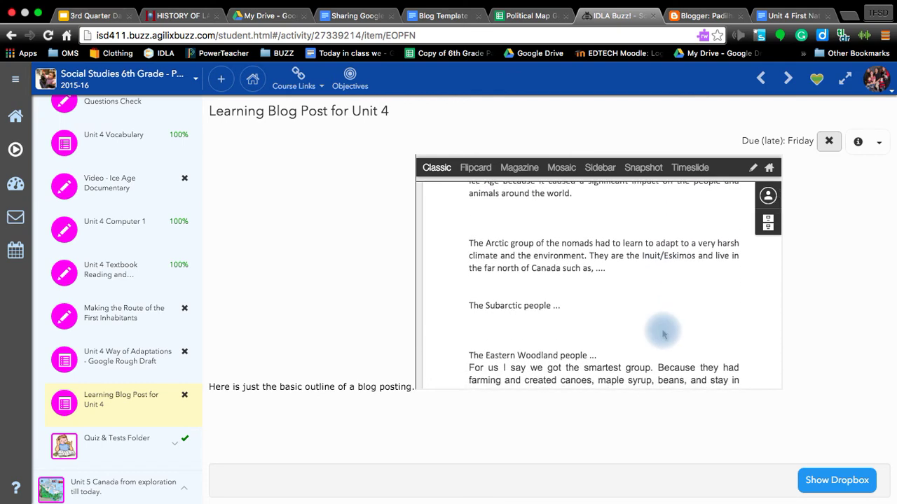
pyautogui.scroll(-1, 662, 332)
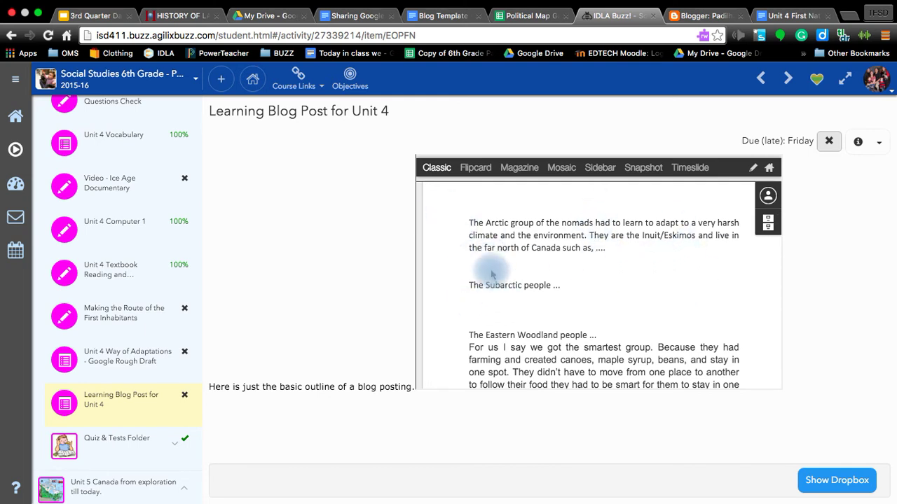
pyautogui.scroll(-5, 524, 356)
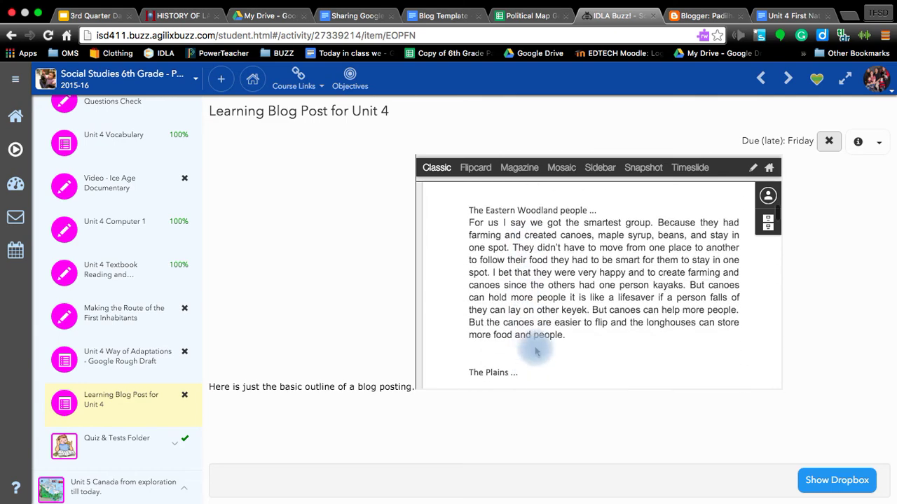
pyautogui.scroll(-2, 481, 341)
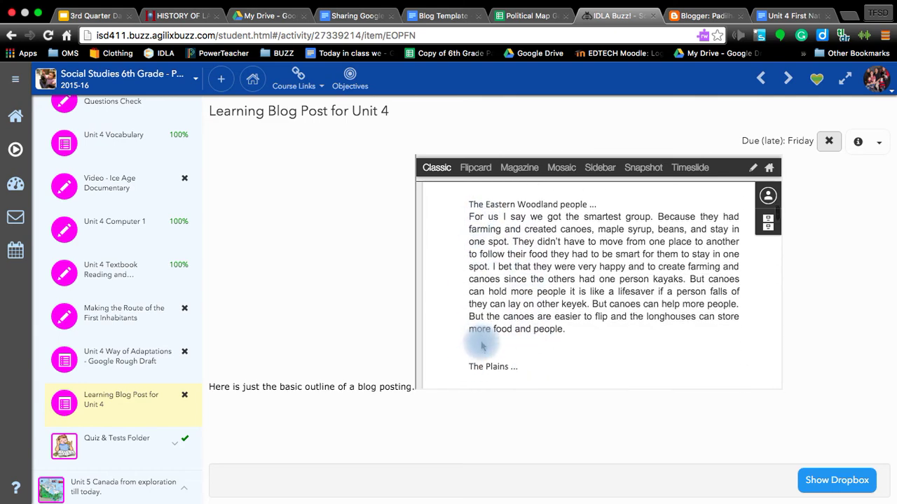
pyautogui.scroll(-4, 481, 341)
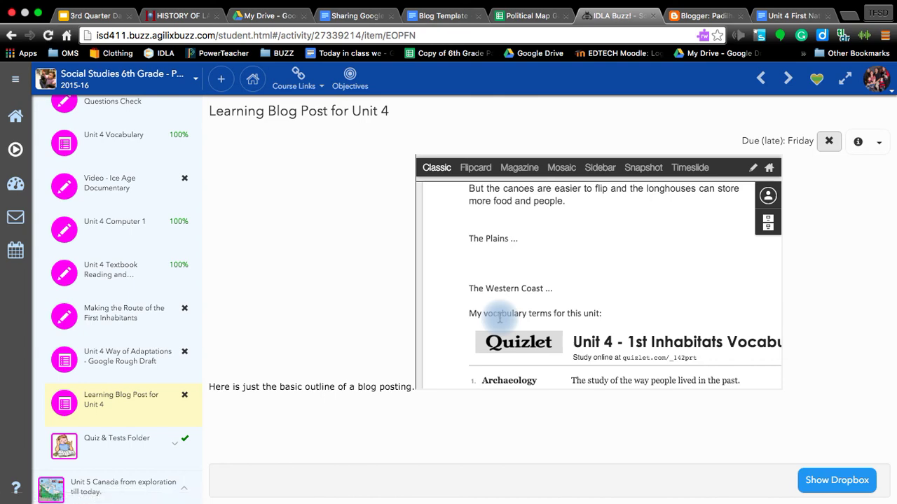
# Copy the sharing instructions and screenshots from 'Sharing Google App with Teacher' into the clipboard
pyautogui.moveTo(350, 6)
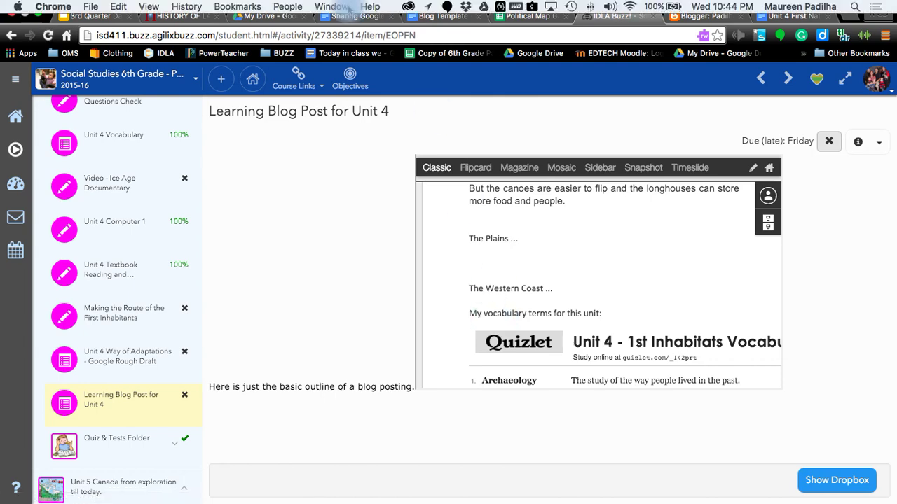
pyautogui.click(355, 18)
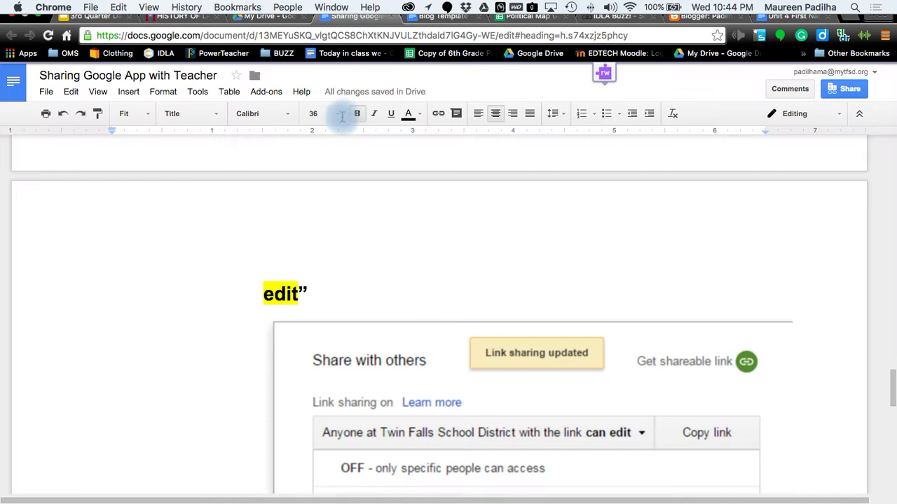
pyautogui.moveTo(295, 256); pyautogui.dragTo(302, 254)
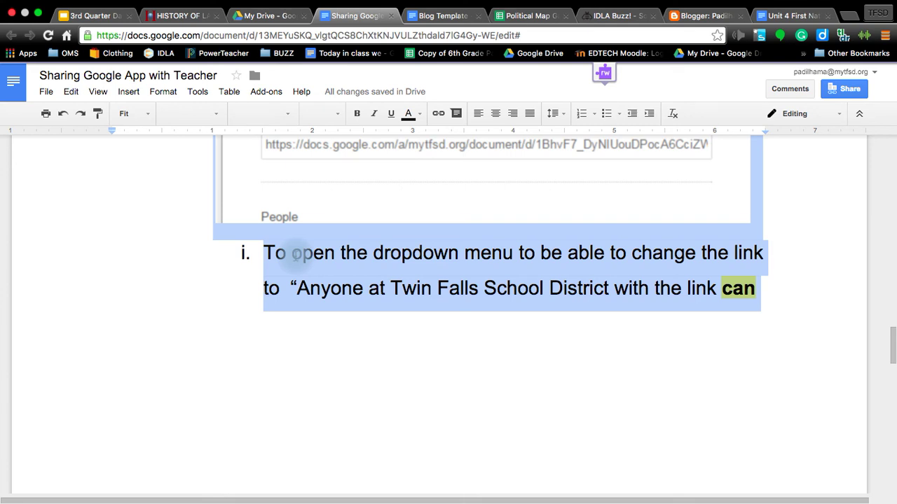
pyautogui.click(703, 15)
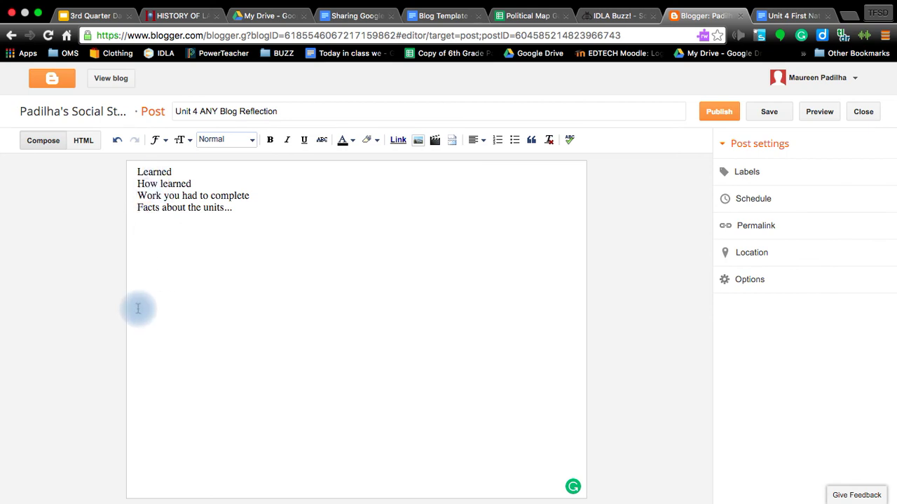
# Paste the 'To Share a Google App' instructions and screenshots beneath the four outline notes
pyautogui.hotkey('ctrl', 'v')
pyautogui.scroll(10, 138, 309)
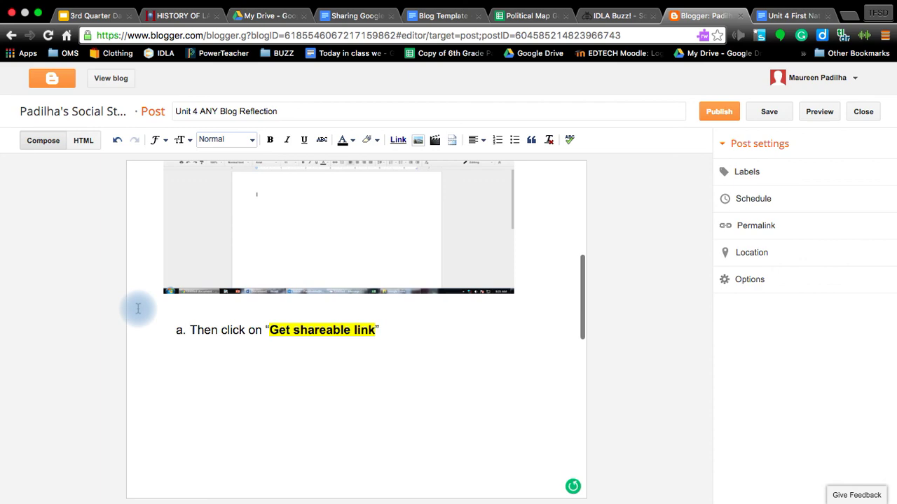
pyautogui.scroll(-10, 138, 308)
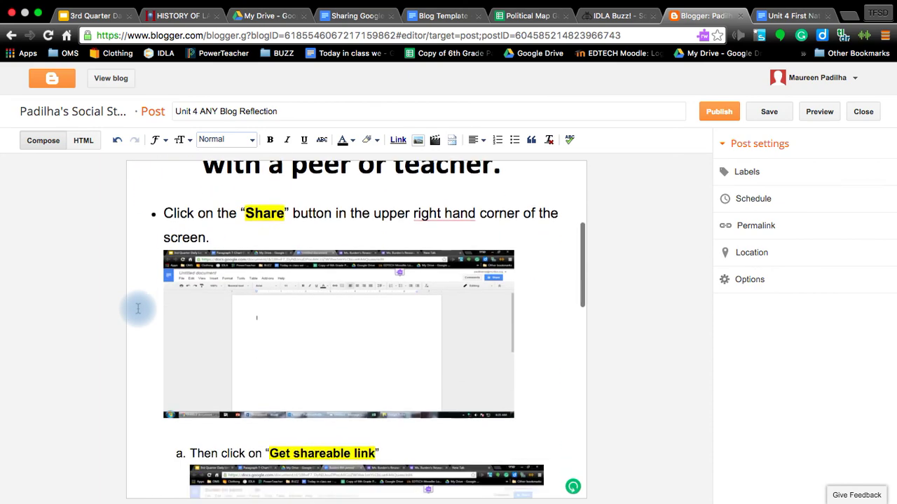
pyautogui.scroll(-8, 138, 309)
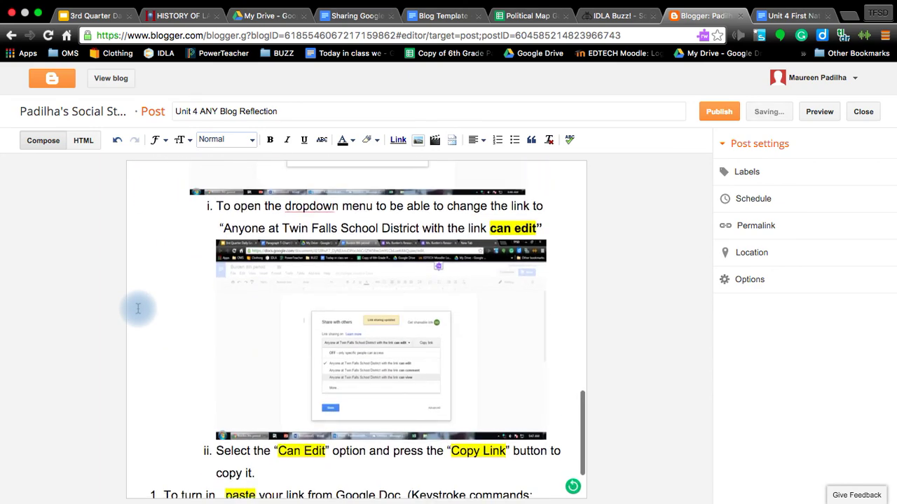
pyautogui.scroll(15, 138, 309)
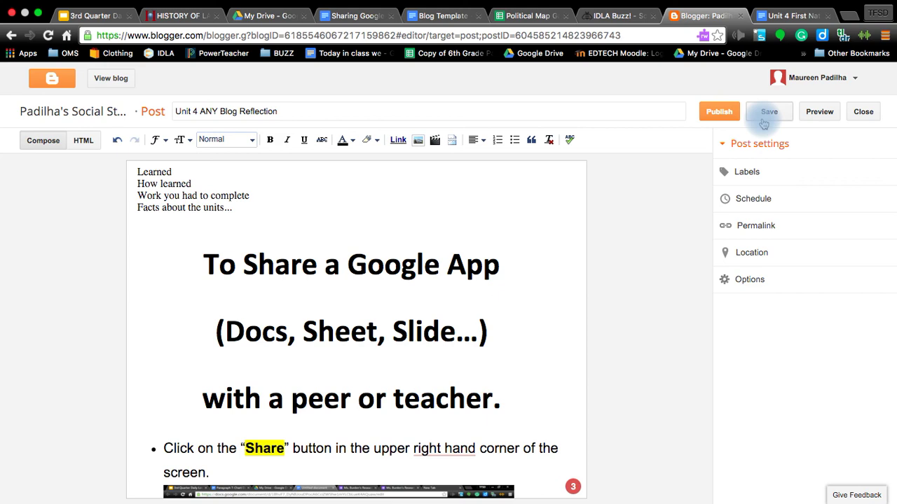
# Save 'Unit 4 ANY Blog Reflection' so it heads the blog's list of 12 posts
pyautogui.click(723, 113)
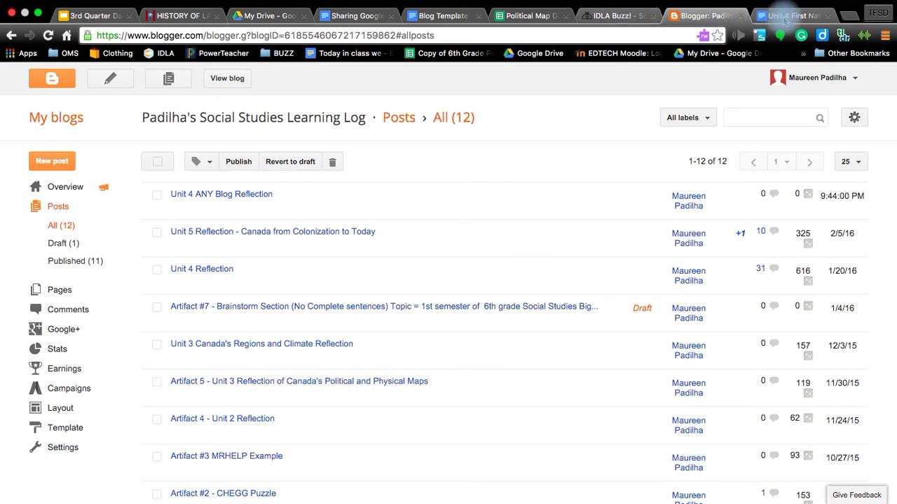
pyautogui.moveTo(161, 194)
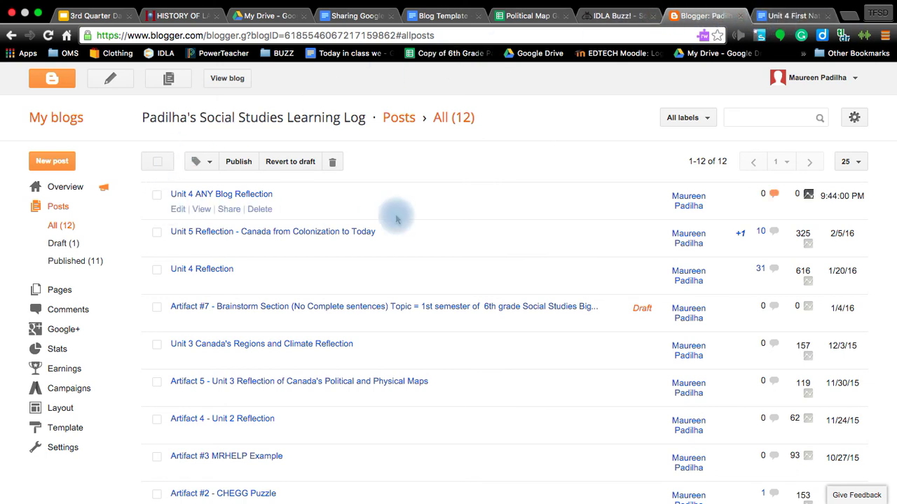